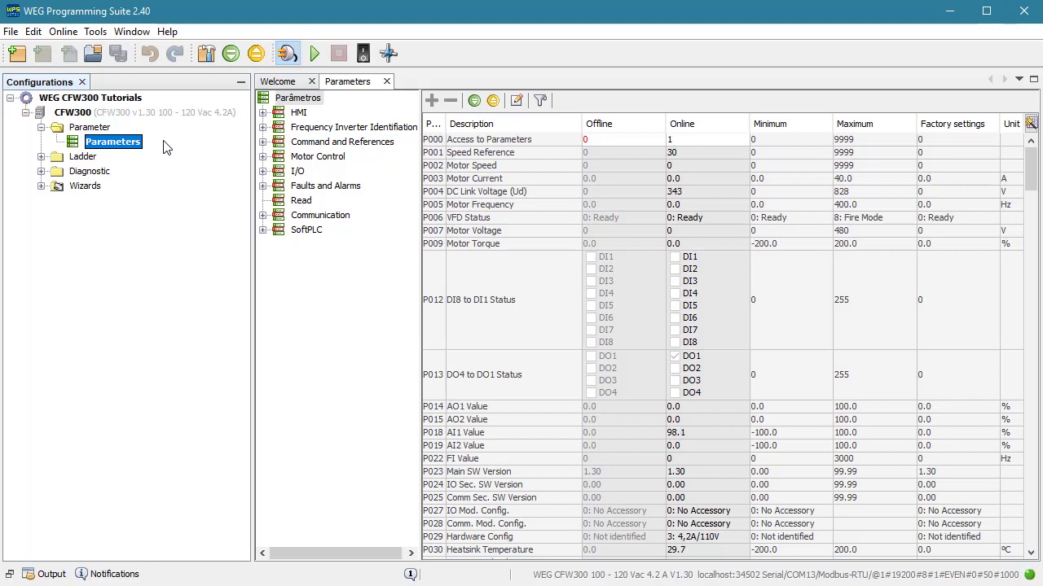
- Bring up the parameter search on the CFW300 parameter table
{"action": "left_click", "coordinate": [540, 100]}
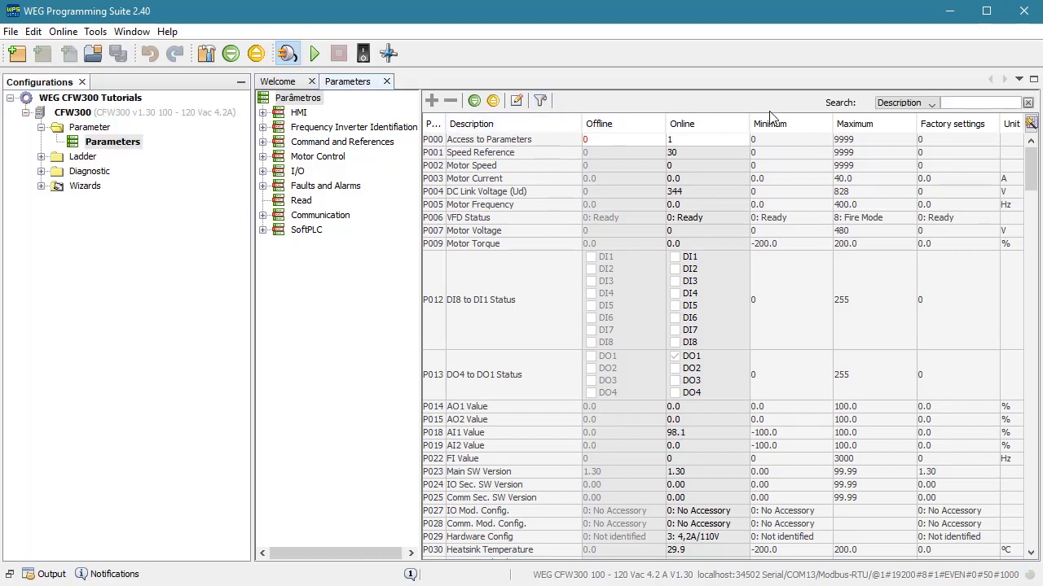
- Search 'LOC' and set P221 LOC Reference Sel. online value to 8: Multispeed
{"action": "left_click", "coordinate": [972, 104]}
{"action": "type", "text": "LOC"}
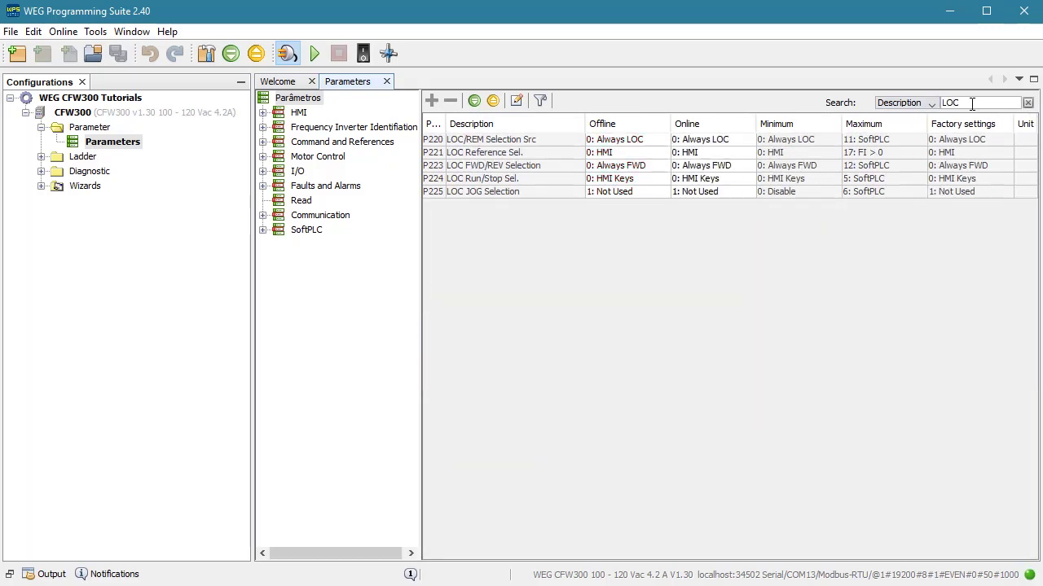
{"action": "left_click", "coordinate": [437, 157]}
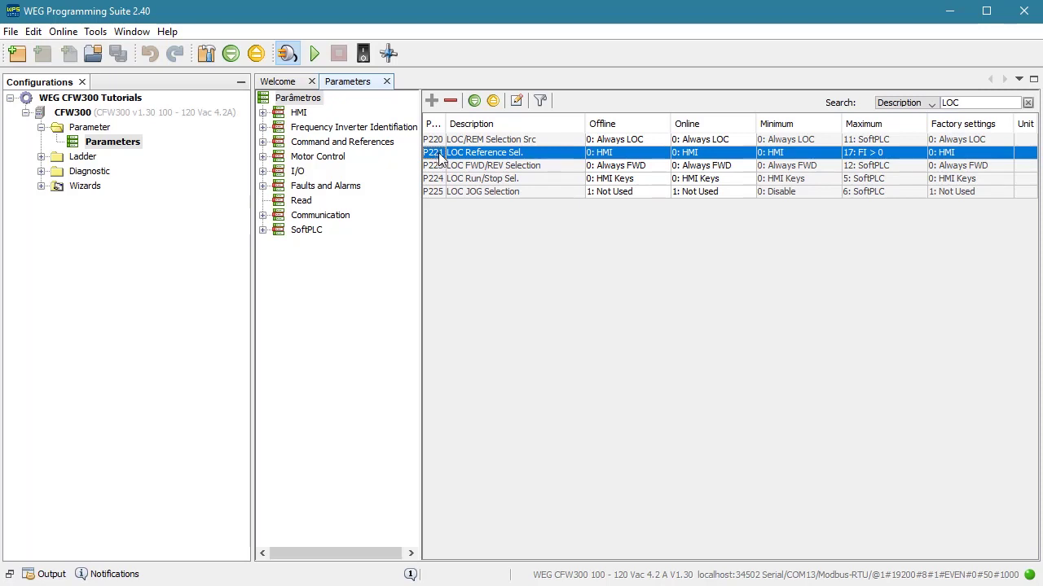
{"action": "left_click", "coordinate": [728, 154]}
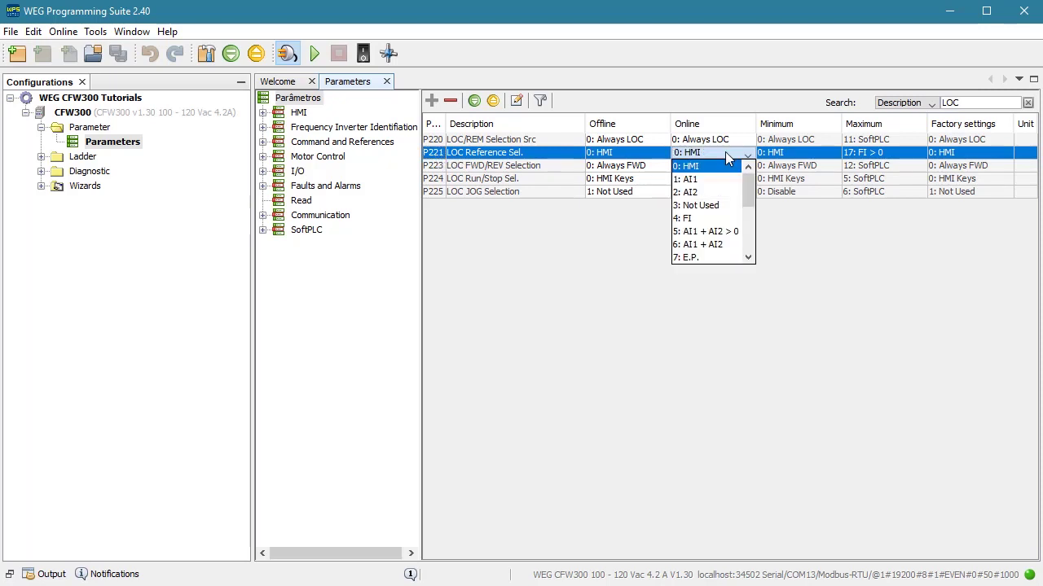
{"action": "left_click_drag", "start_coordinate": [748, 189], "coordinate": [748, 208]}
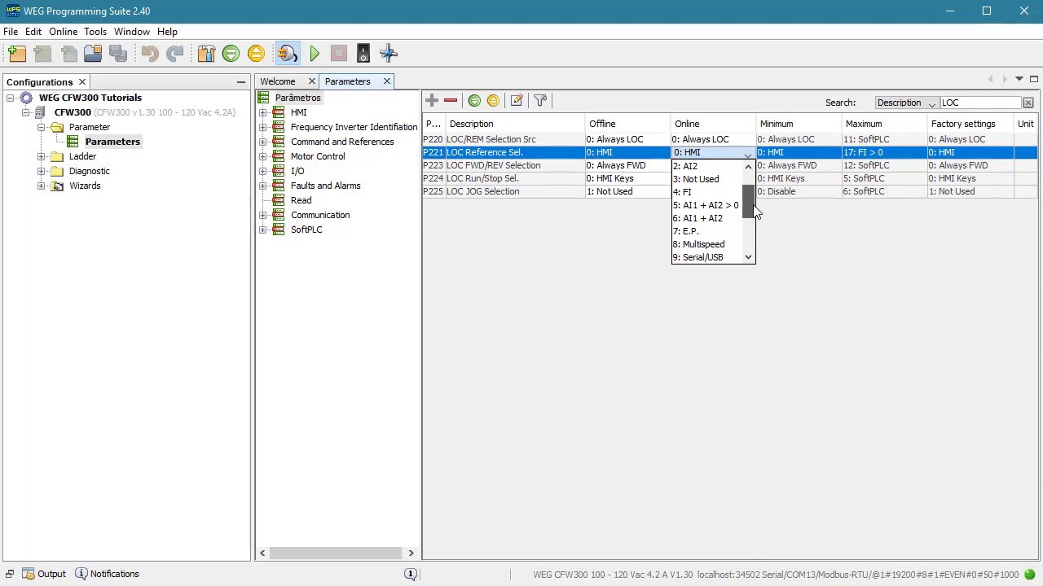
{"action": "left_click", "coordinate": [713, 233]}
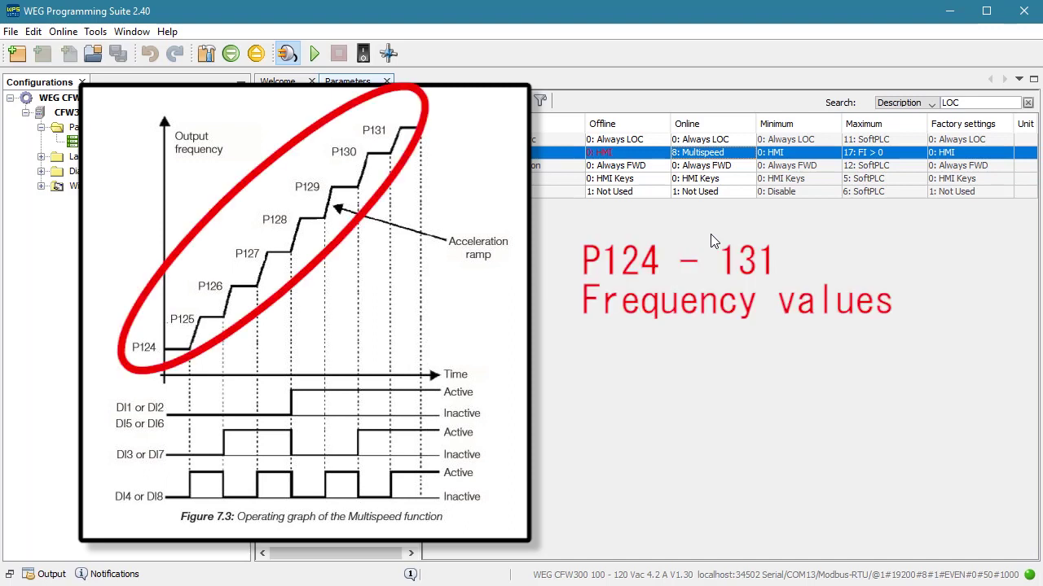
- Filter the parameters by 'Multi' to review P124–P131, then by 'DI' for input functions
{"action": "double_click", "coordinate": [949, 102]}
{"action": "type", "text": "Multi"}
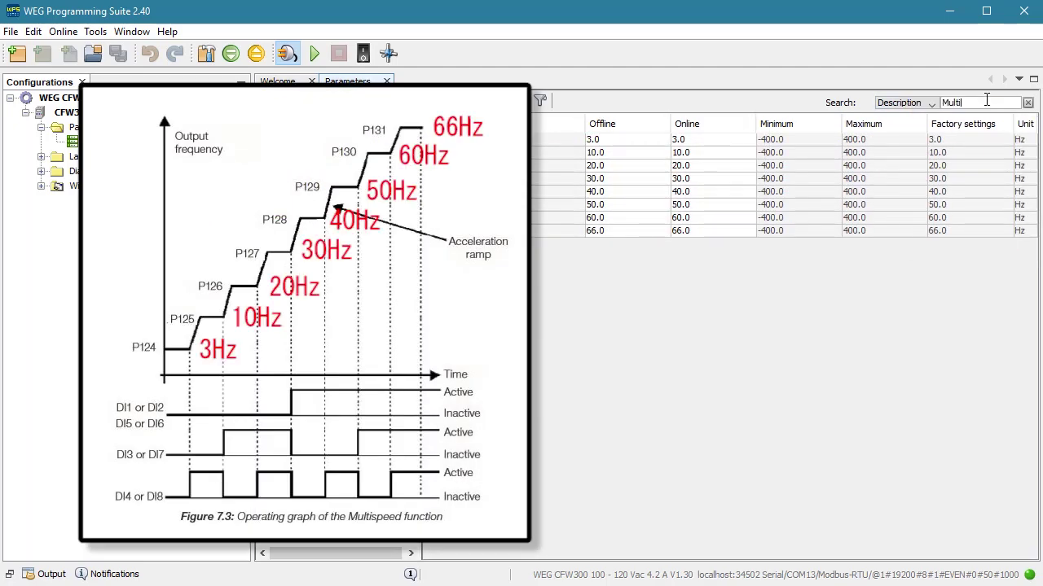
{"action": "double_click", "coordinate": [986, 103]}
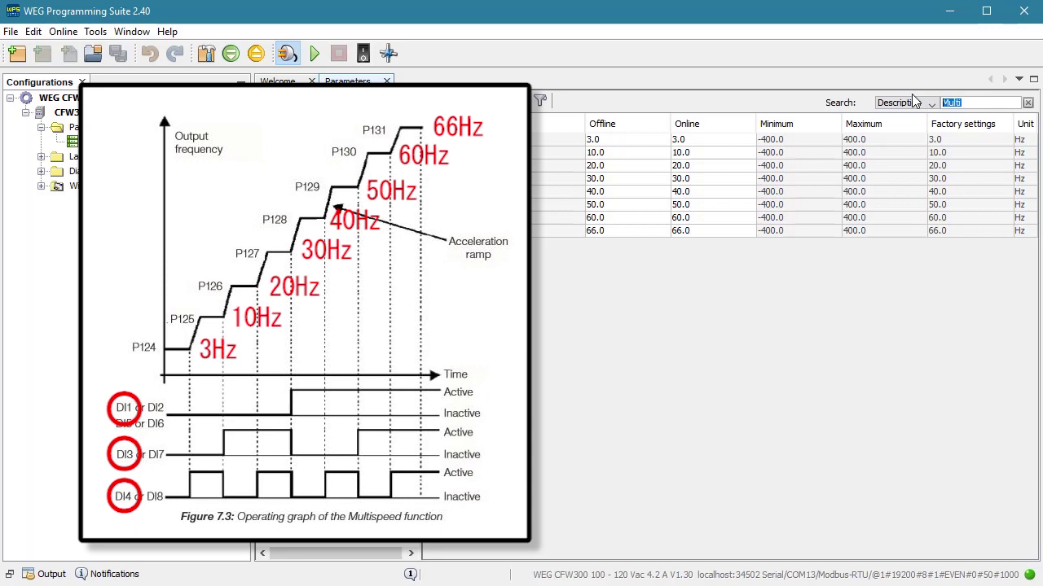
{"action": "type", "text": "DI"}
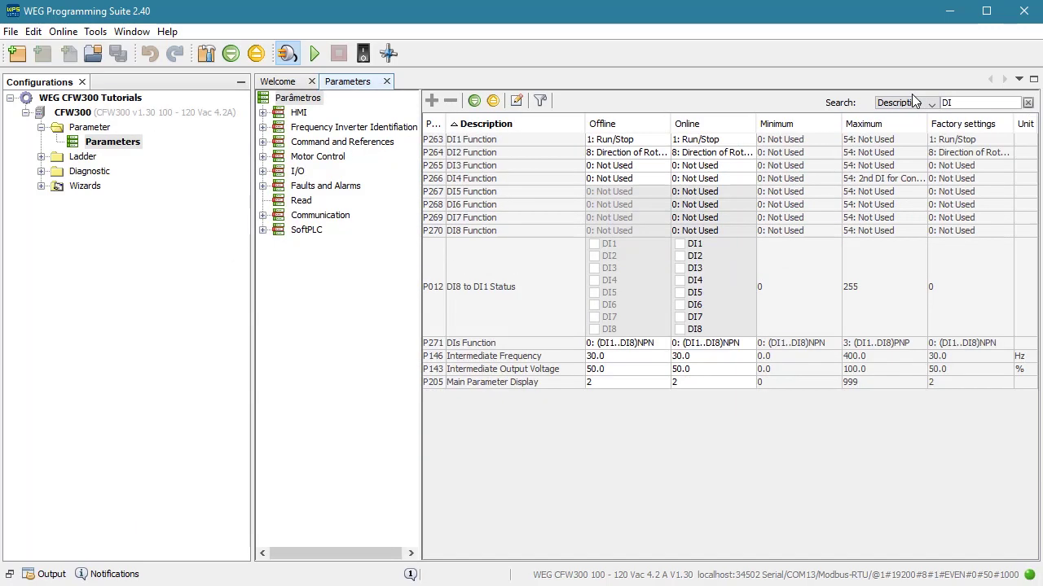
- Set DI1 Function (P263) online value to 13: Multispeed
{"action": "left_click", "coordinate": [487, 142]}
{"action": "left_click", "coordinate": [717, 140]}
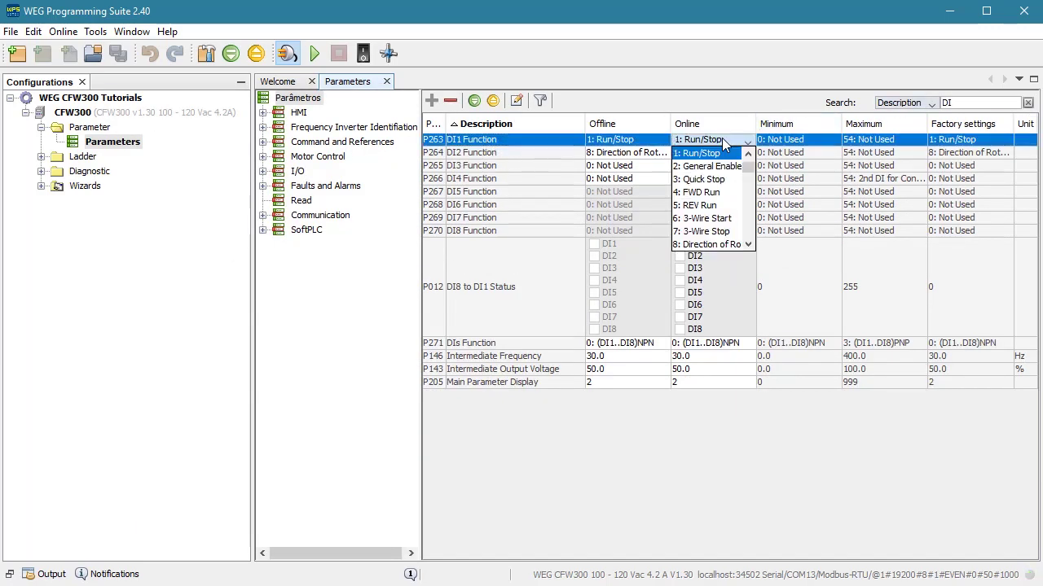
{"action": "scroll", "coordinate": [750, 228], "scroll_direction": "down", "scroll_amount": 1}
{"action": "scroll", "coordinate": [750, 237], "scroll_direction": "down", "scroll_amount": 1}
{"action": "left_click", "coordinate": [706, 244]}
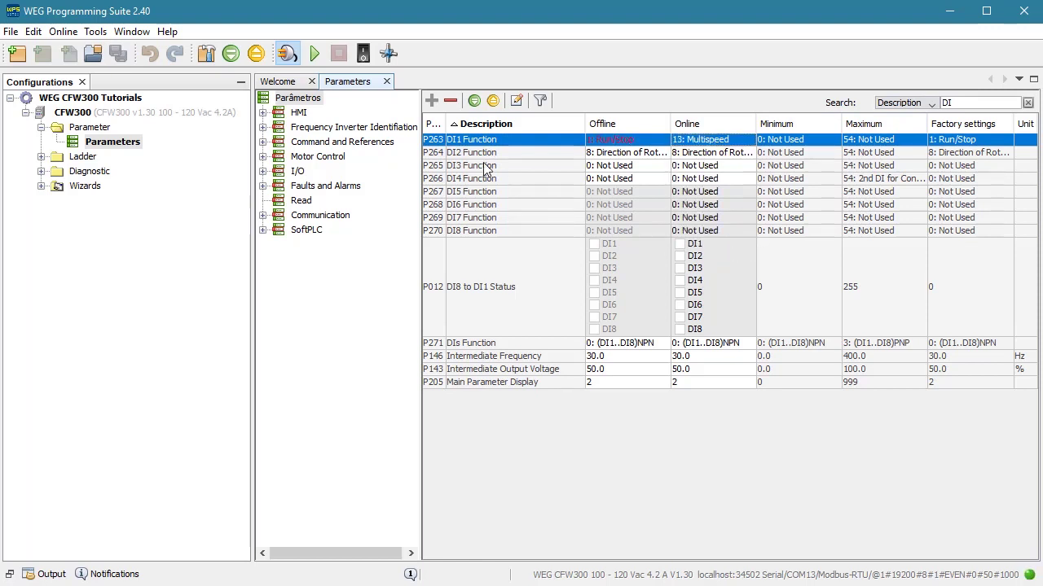
- Set DI3 and DI4 Function (P265, P266) online values to 13: Multispeed
{"action": "left_click", "coordinate": [720, 167]}
{"action": "scroll", "coordinate": [749, 268], "scroll_direction": "down", "scroll_amount": 2}
{"action": "left_click", "coordinate": [751, 269]}
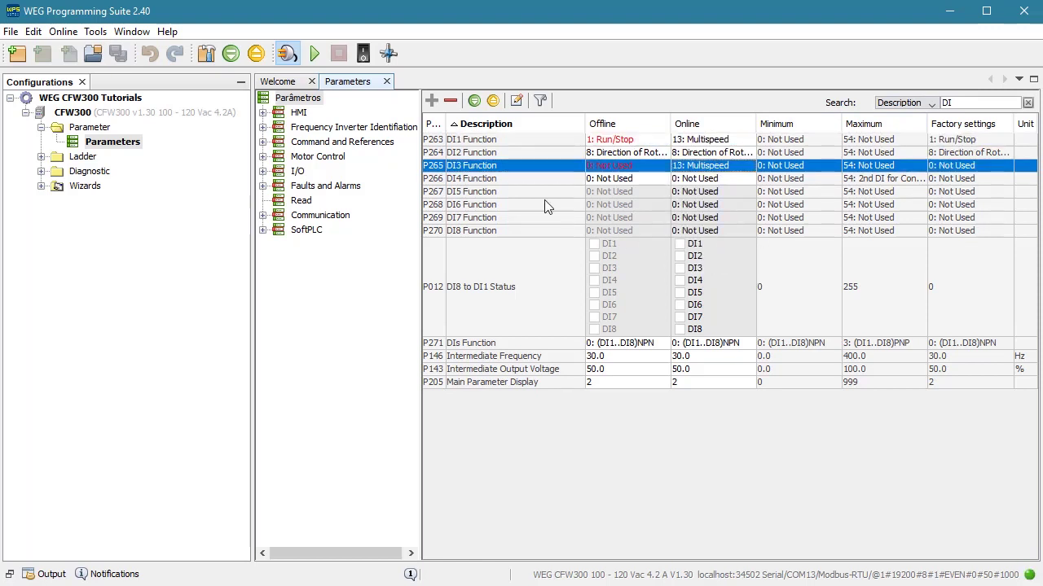
{"action": "left_click", "coordinate": [484, 181]}
{"action": "left_click", "coordinate": [747, 179]}
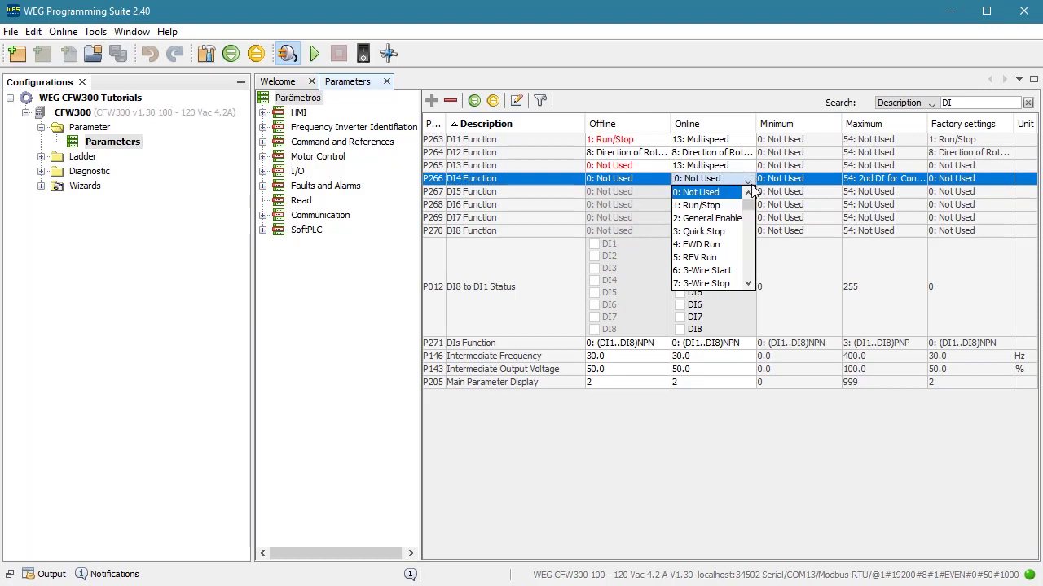
{"action": "scroll", "coordinate": [749, 208], "scroll_direction": "down", "scroll_amount": 2}
{"action": "scroll", "coordinate": [750, 228], "scroll_direction": "down", "scroll_amount": 3}
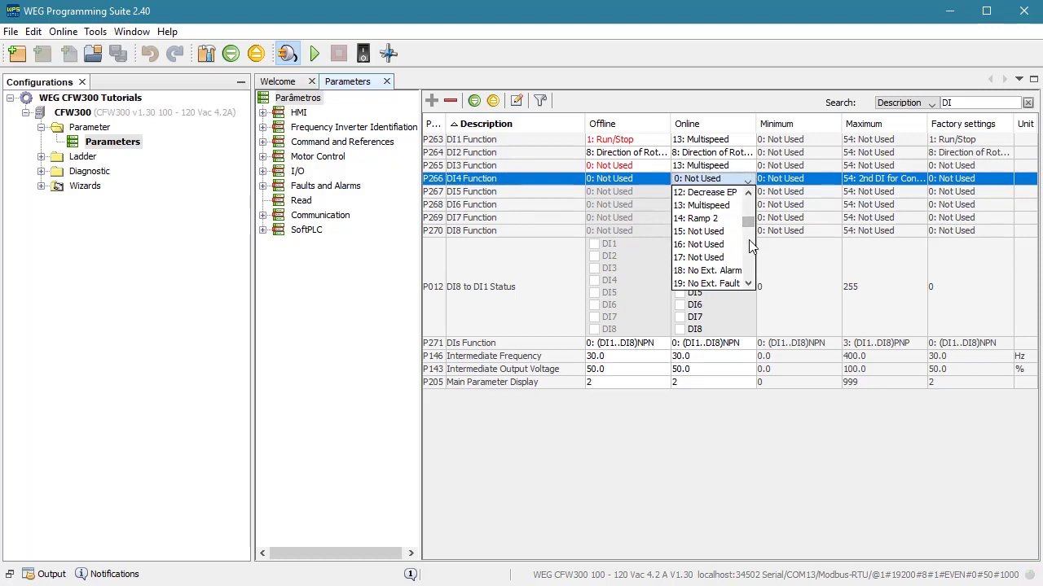
{"action": "left_click", "coordinate": [696, 207]}
{"action": "left_click", "coordinate": [989, 106]}
{"action": "type", "text": "confl"}
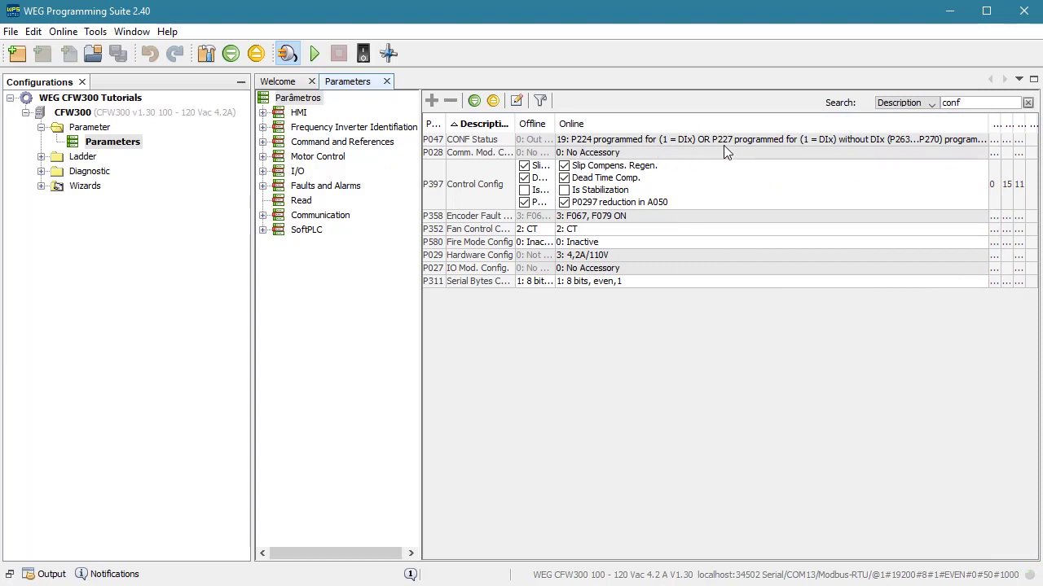
- Correct the search text so the list shows the LOC parameters again
{"action": "key", "text": "BackSpace"}
{"action": "type", "text": "loc"}
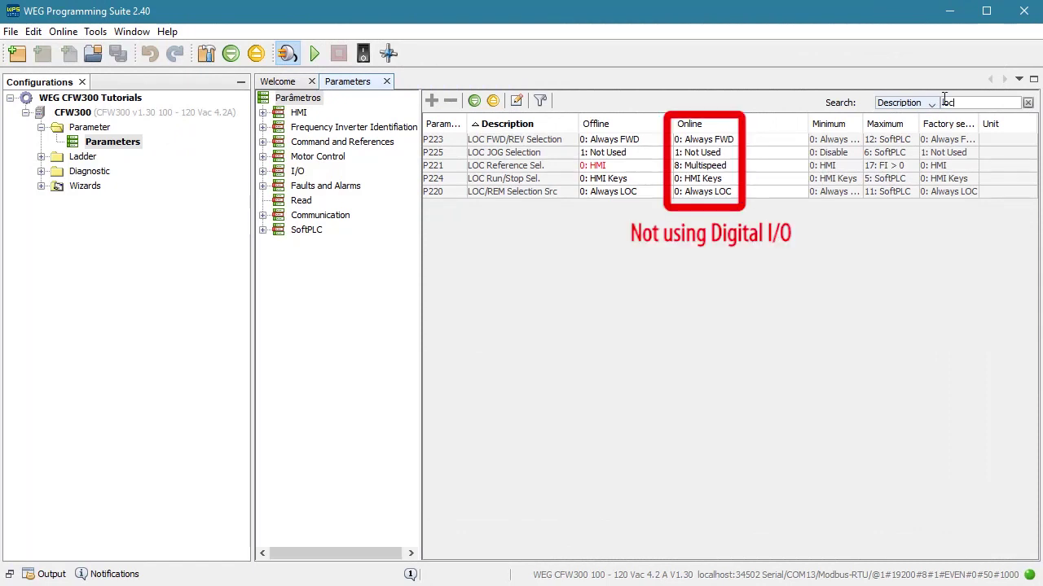
- Filter by 'rem' and inspect REM FWD/REV Selection and REM Run/Stop Sel. (P227)
{"action": "double_click", "coordinate": [937, 103]}
{"action": "type", "text": "r"}
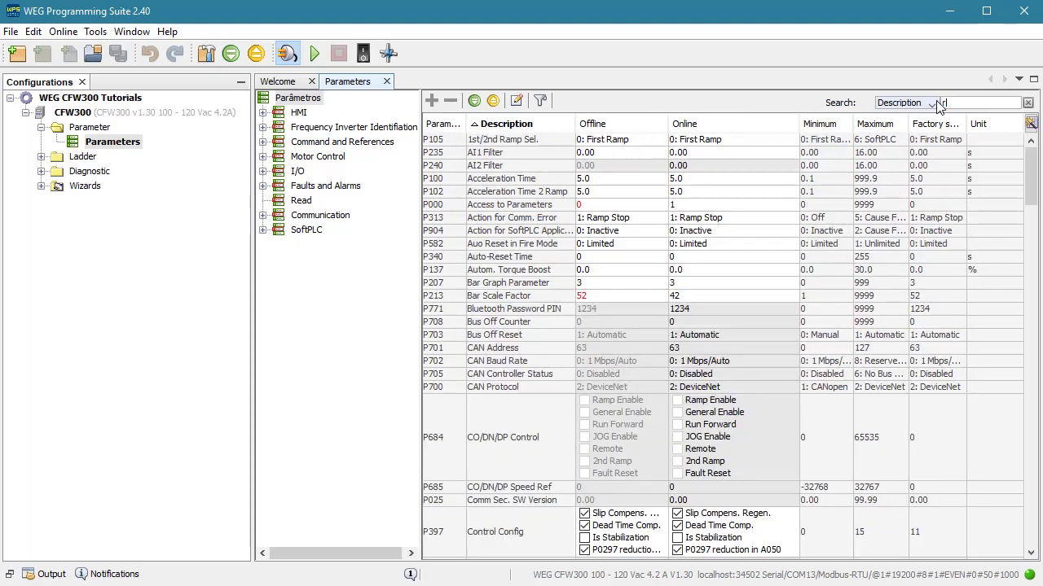
{"action": "type", "text": "m"}
{"action": "key", "text": "BackSpace"}
{"action": "type", "text": "e"}
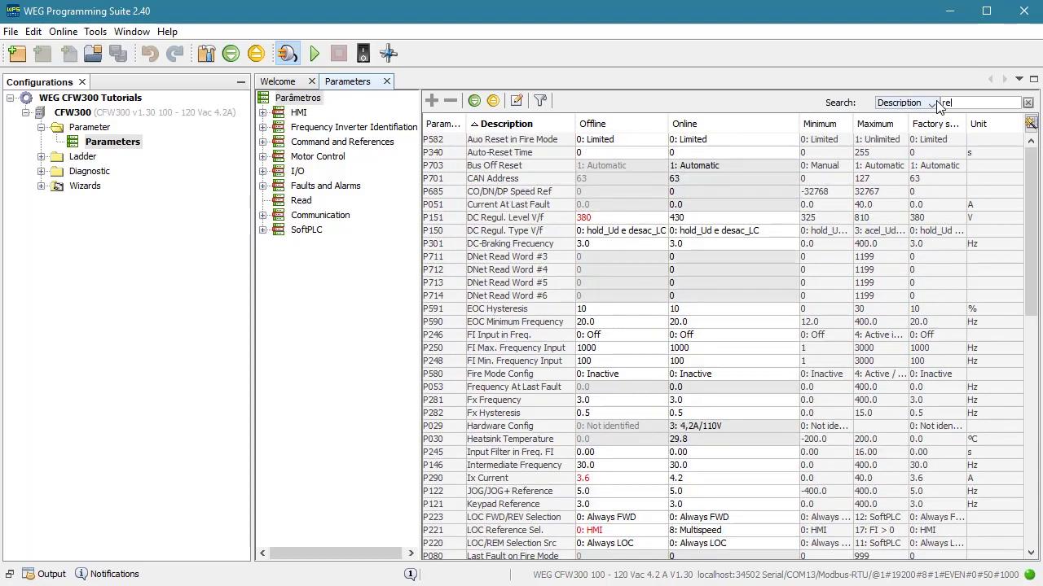
{"action": "type", "text": "m"}
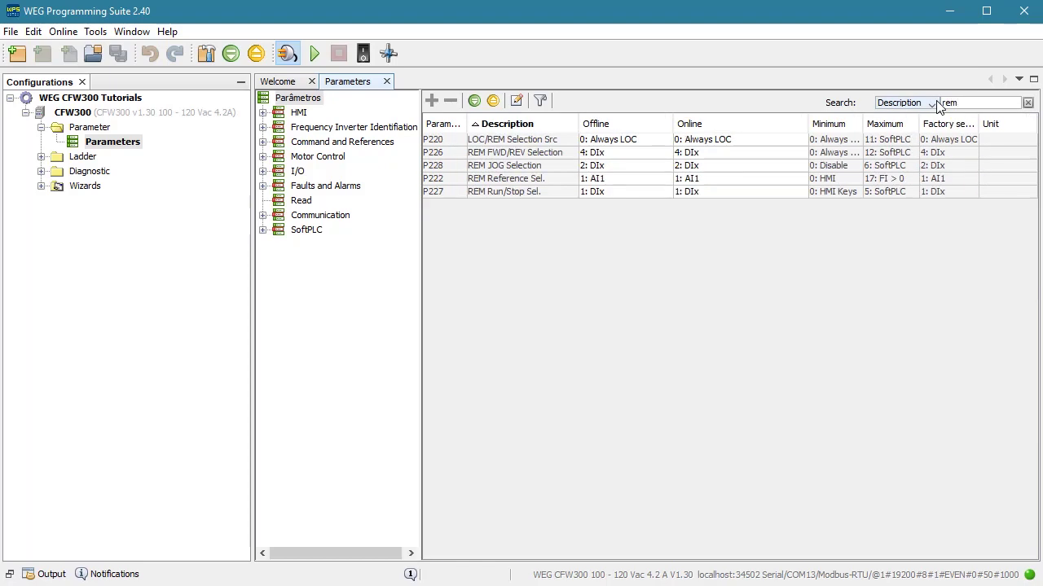
{"action": "left_click", "coordinate": [506, 153]}
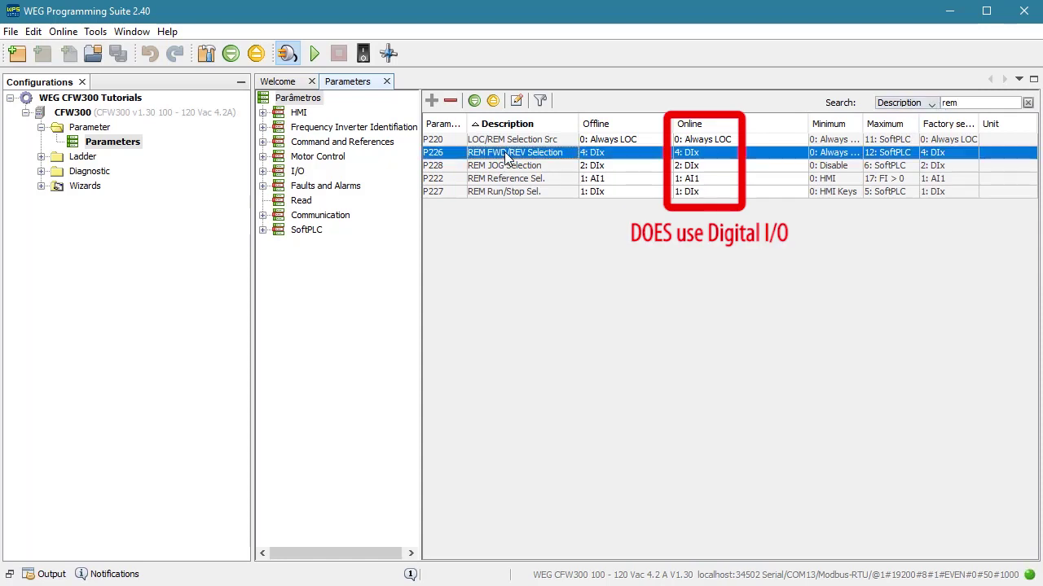
{"action": "left_click", "coordinate": [506, 191]}
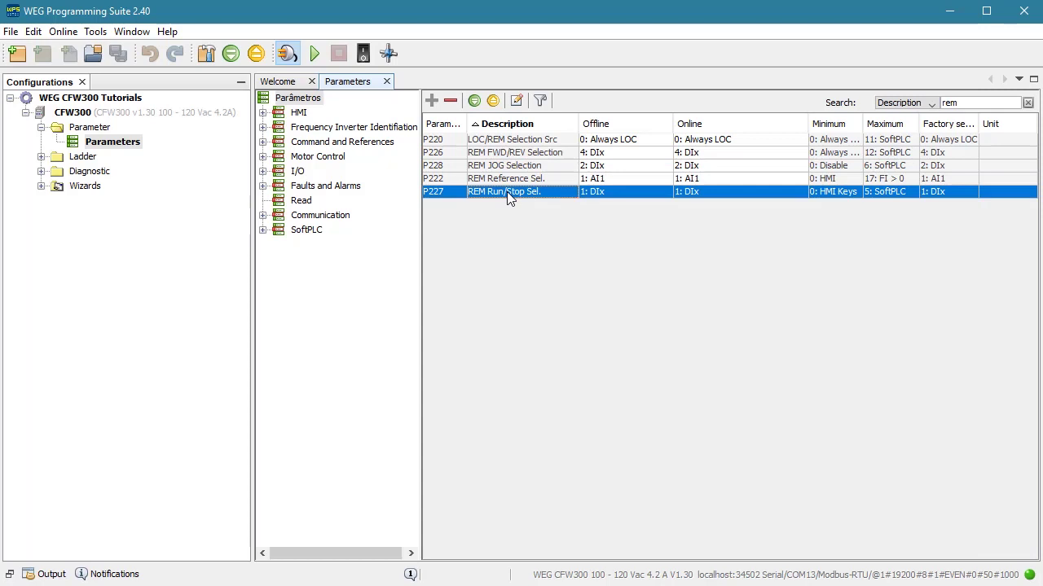
{"action": "left_click", "coordinate": [778, 195]}
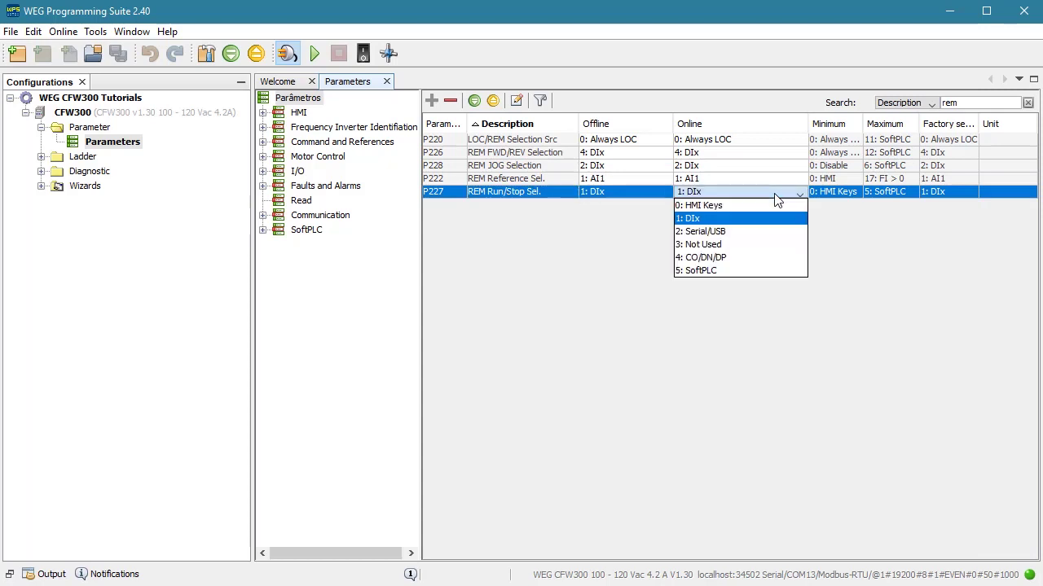
- Choose 0: HMI Keys for REM Run/Stop Sel. (P227)
{"action": "left_click", "coordinate": [730, 205]}
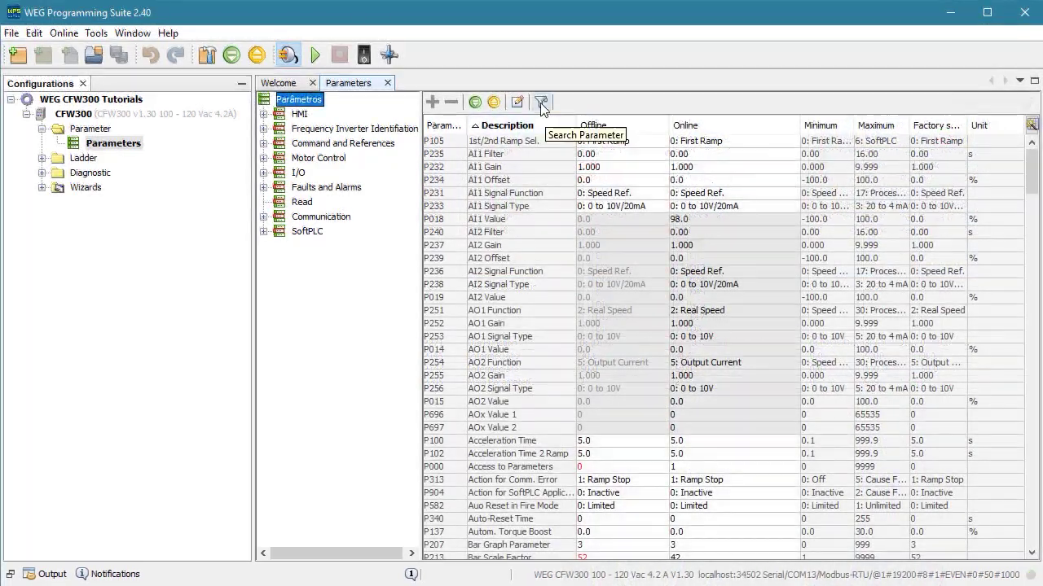
- Search 'Multi' and overwrite P125's online value 10.0 with -3 Hz
{"action": "left_click", "coordinate": [962, 104]}
{"action": "type", "text": "Multi"}
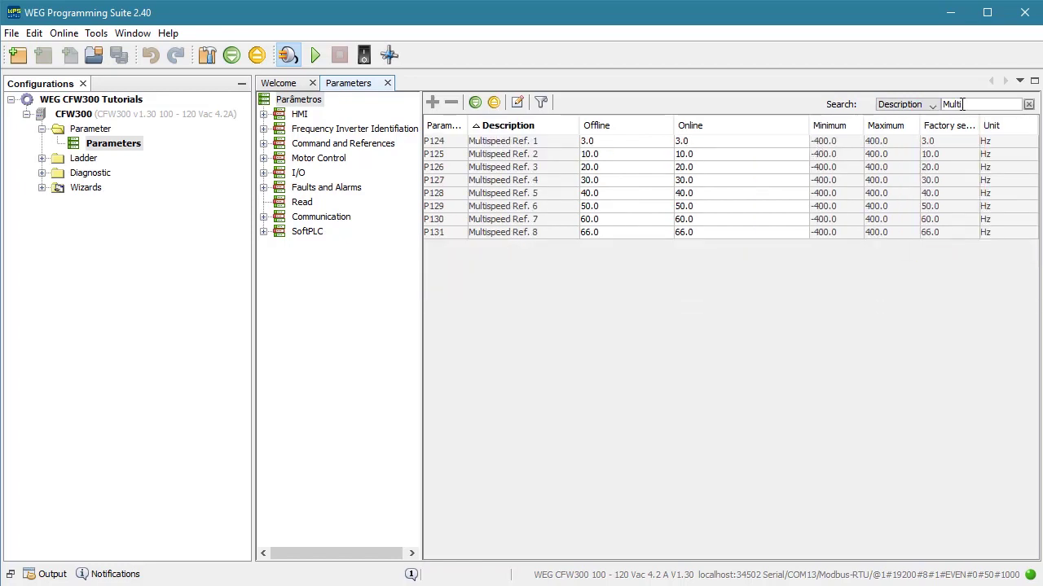
{"action": "double_click", "coordinate": [702, 154]}
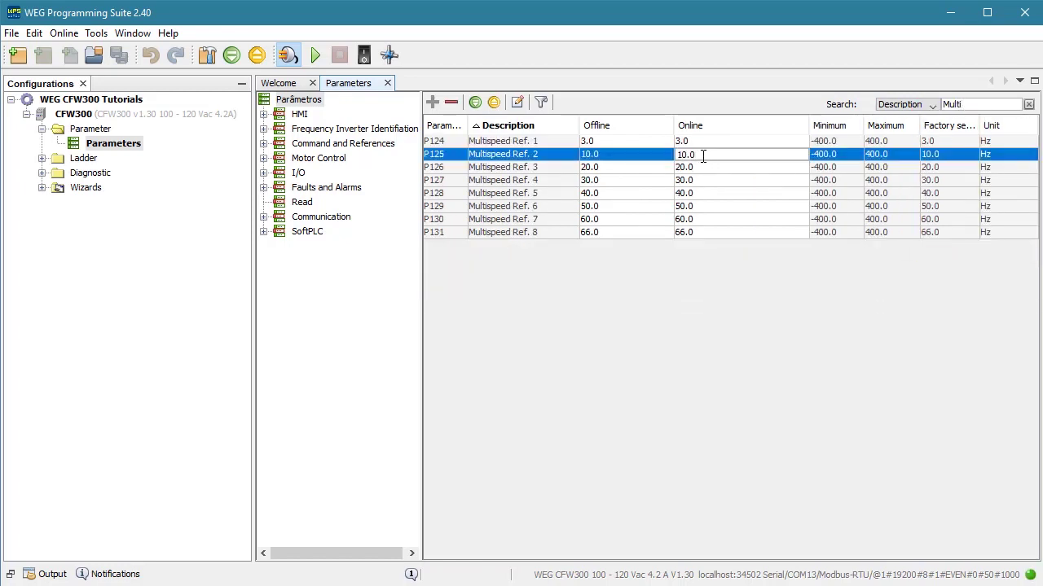
{"action": "left_click_drag", "start_coordinate": [702, 155], "coordinate": [637, 156]}
{"action": "type", "text": "-"}
{"action": "type", "text": "3"}
{"action": "key", "text": "Return"}
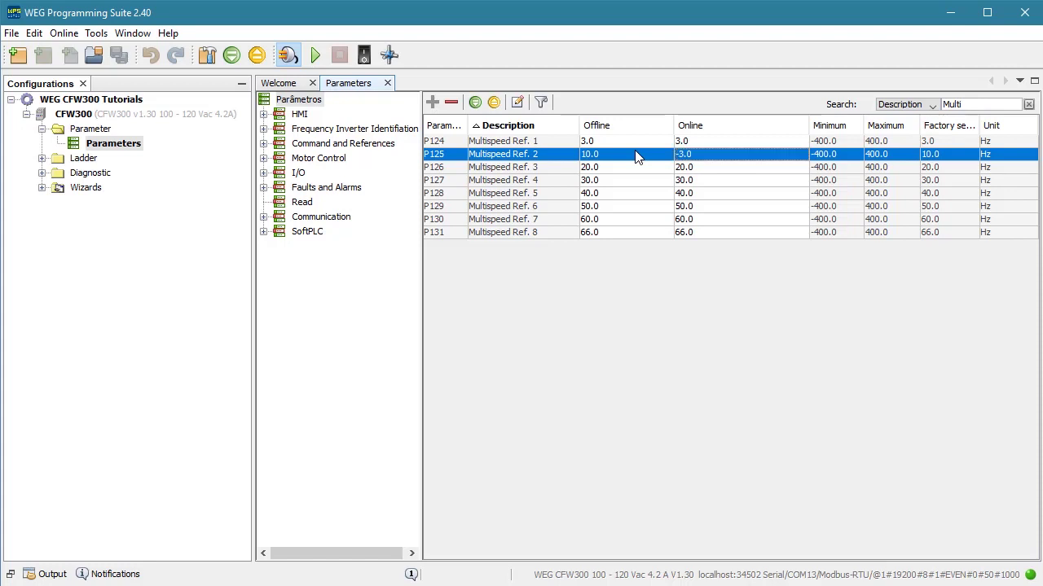